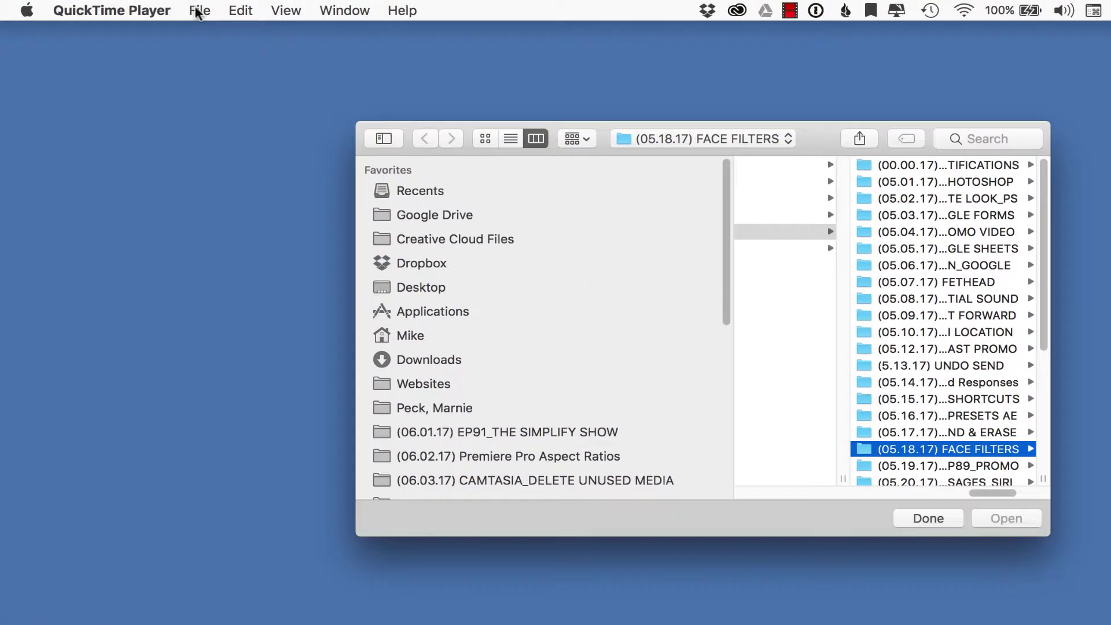
Step: Begin a new movie recording of the iPhone screen with Maximum quality selected
left_click(159, 8)
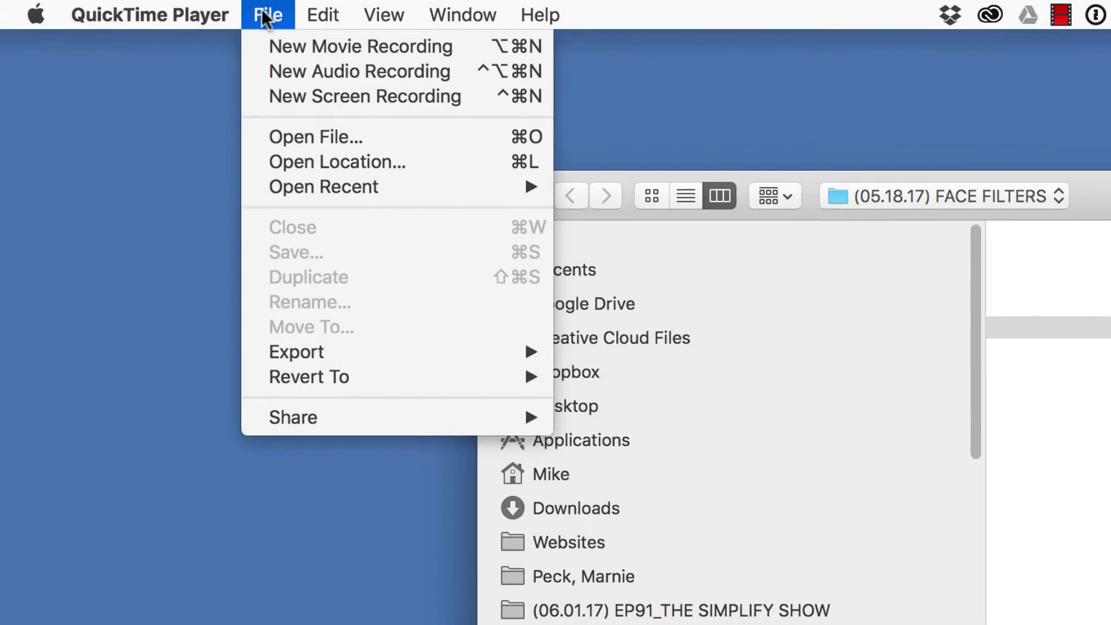
left_click(273, 49)
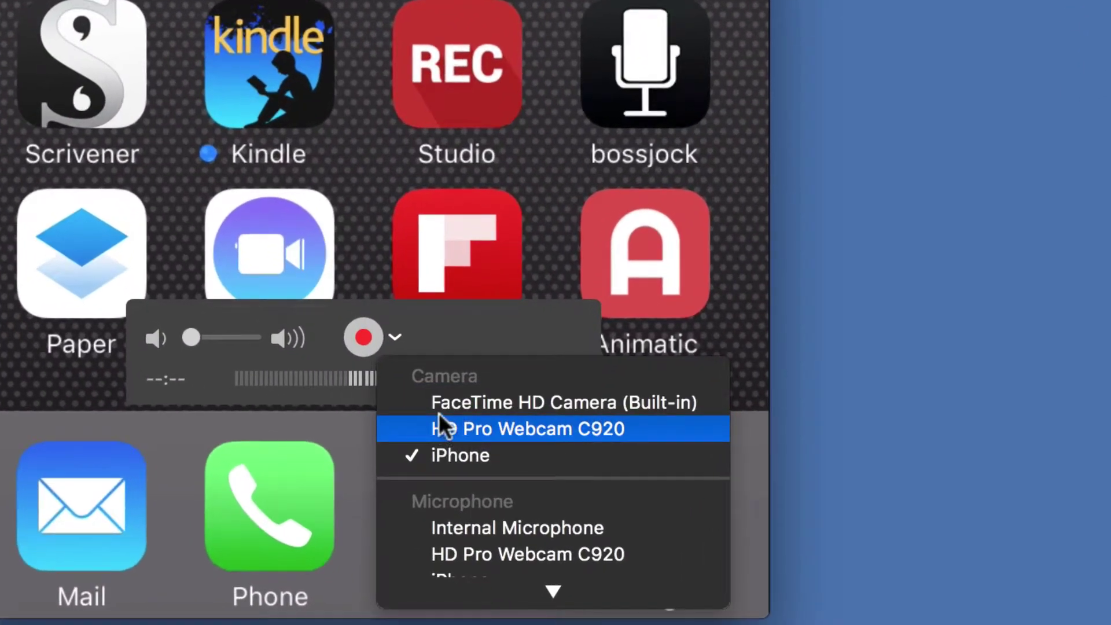
scroll(462, 486, "down", 3)
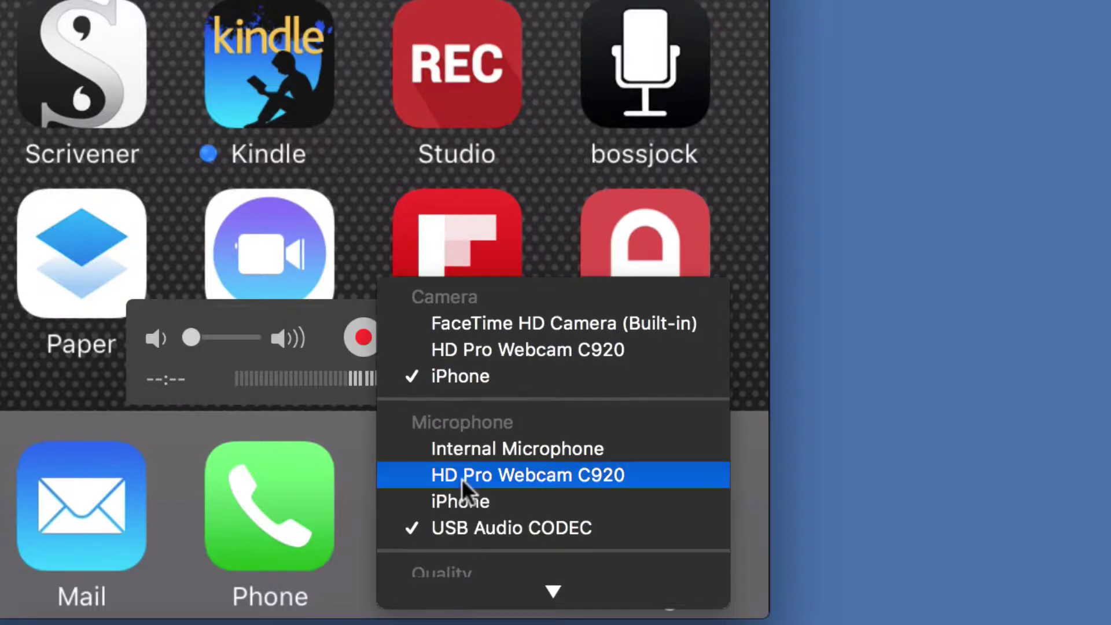
scroll(462, 486, "down", 2)
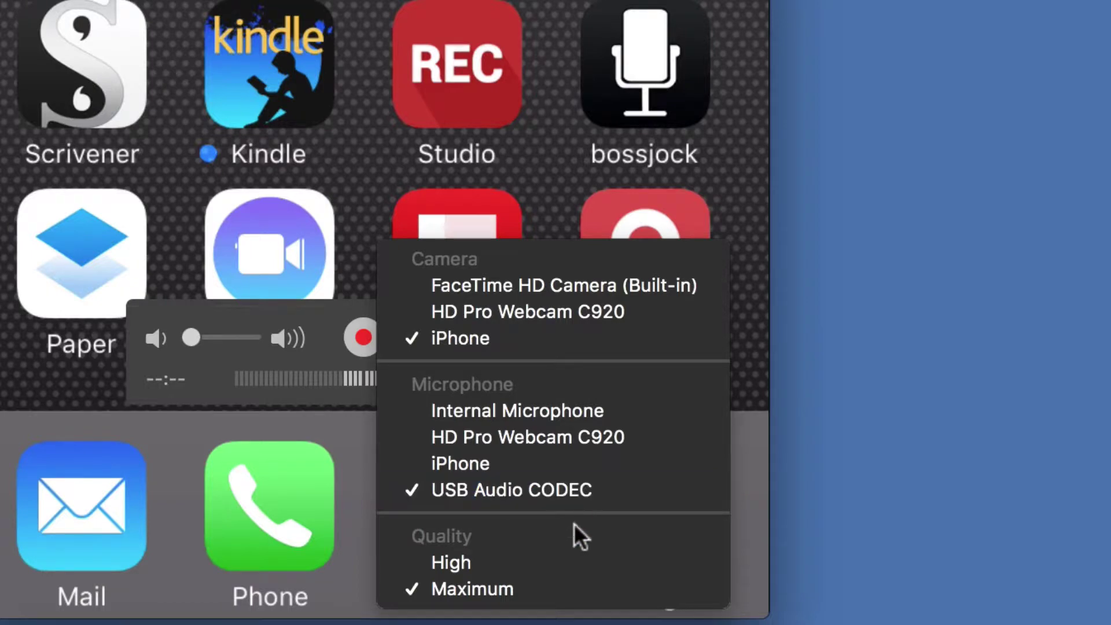
left_click(540, 589)
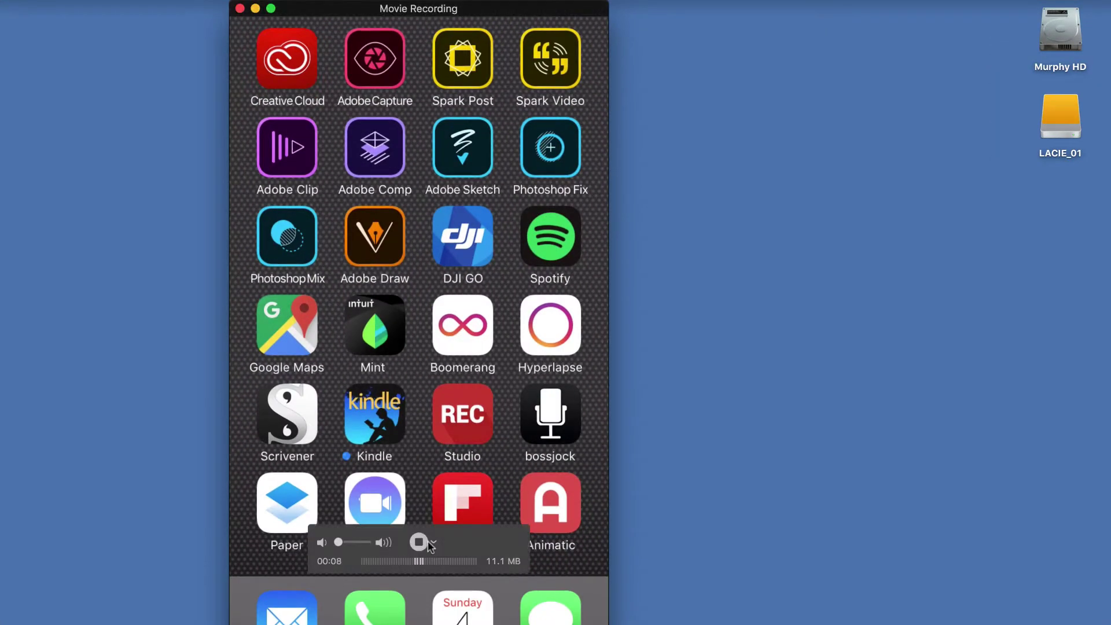
Step: Stop the eight-second iPhone recording and play back the Untitled movie
left_click(420, 542)
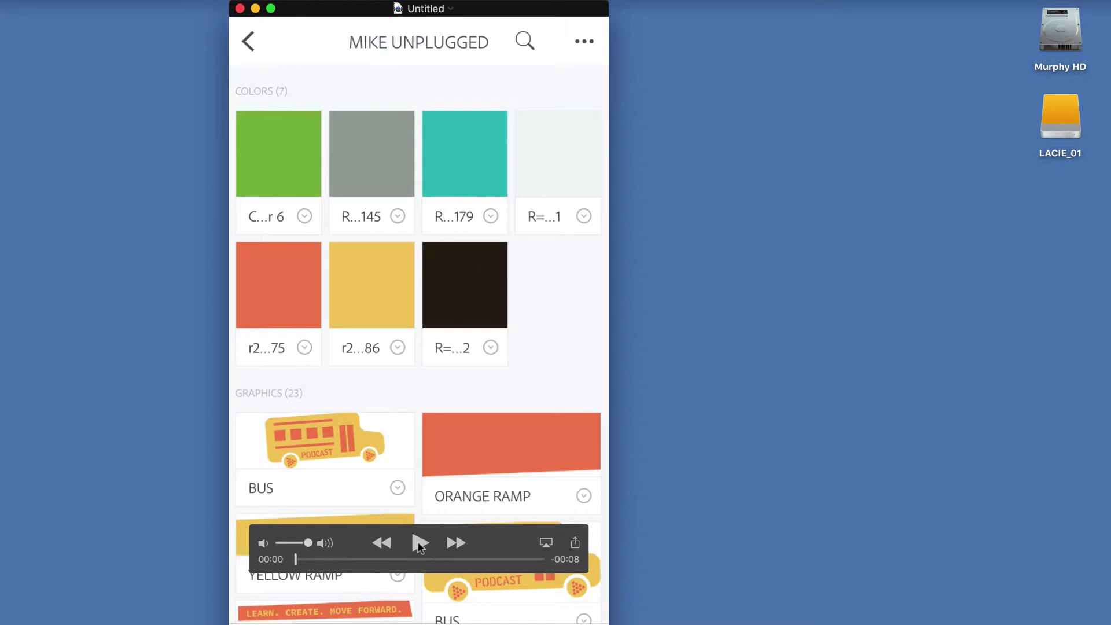
left_click(419, 543)
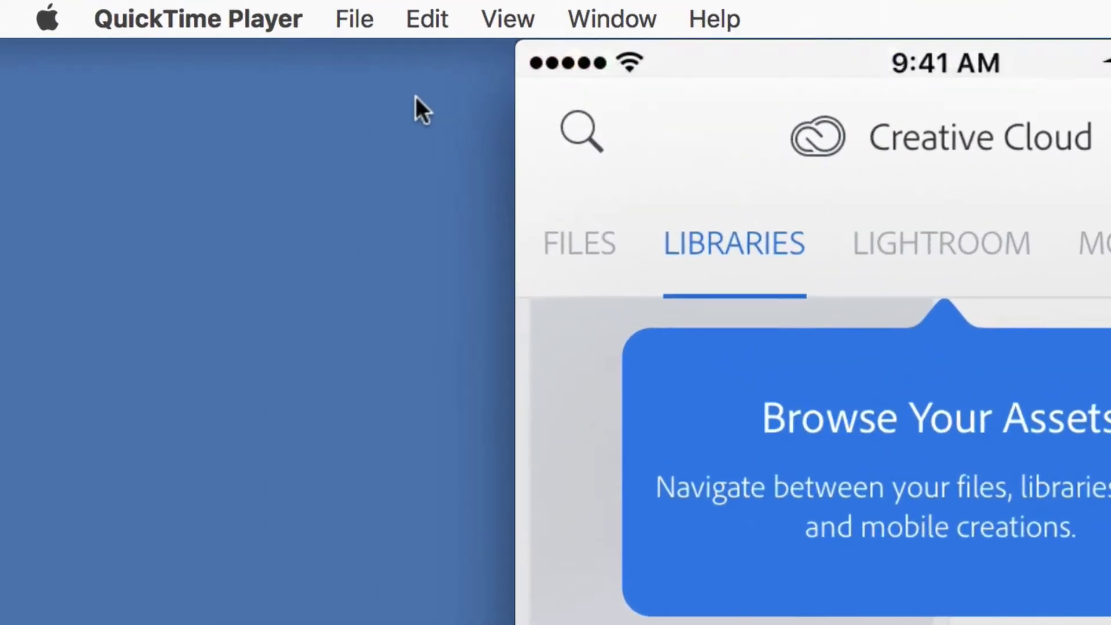
Step: Export the movie at 1080p as Untitled.mov to the Desktop
left_click(354, 16)
mouse_move(407, 466)
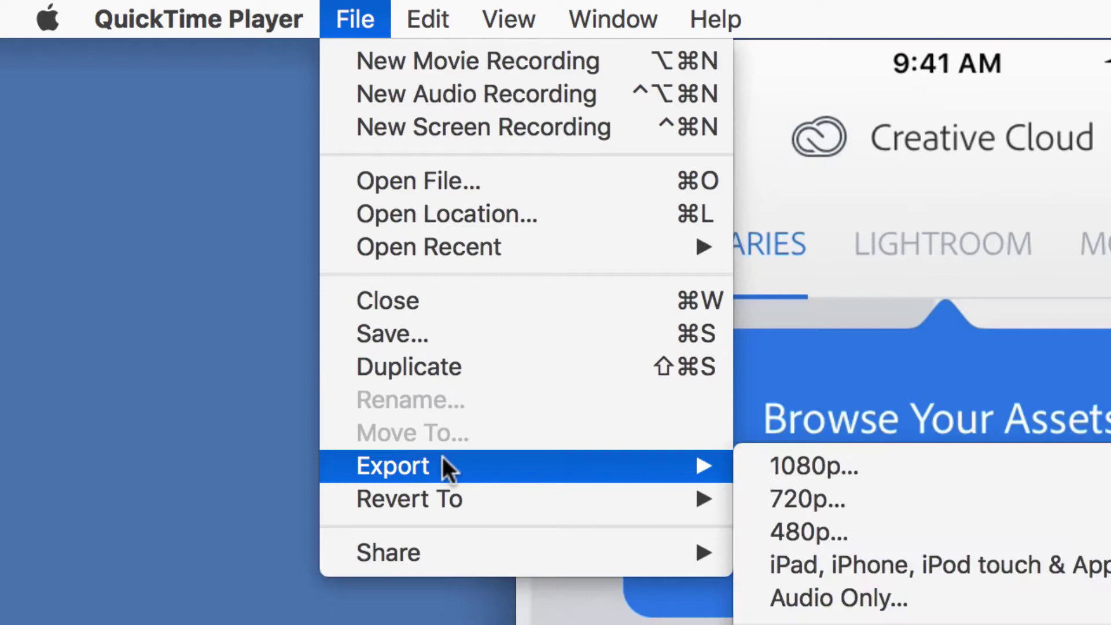
left_click(805, 463)
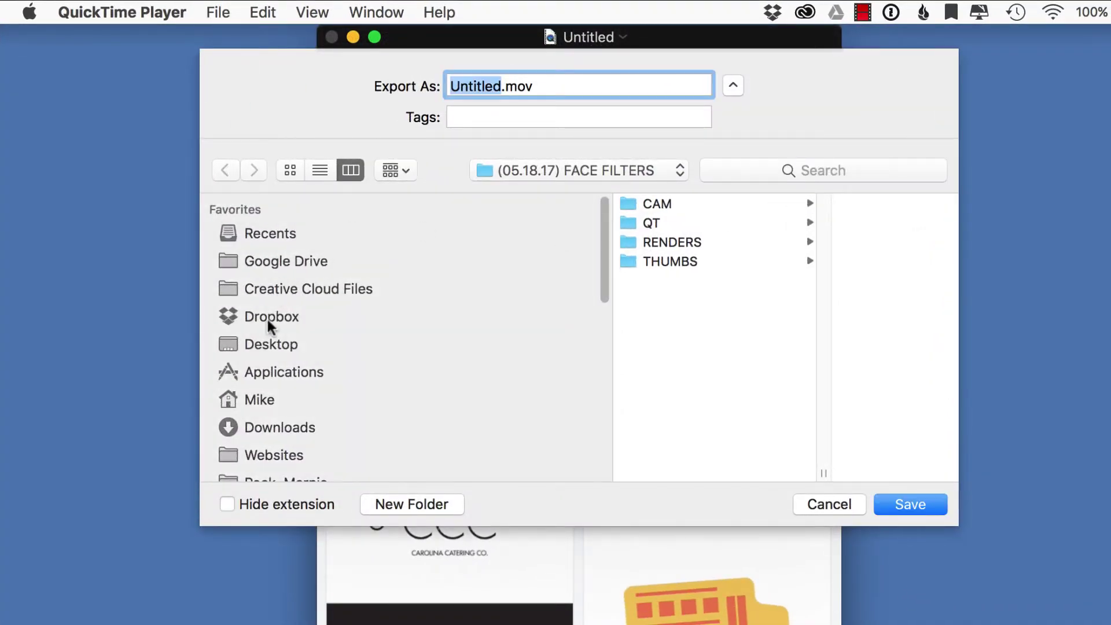
left_click(267, 320)
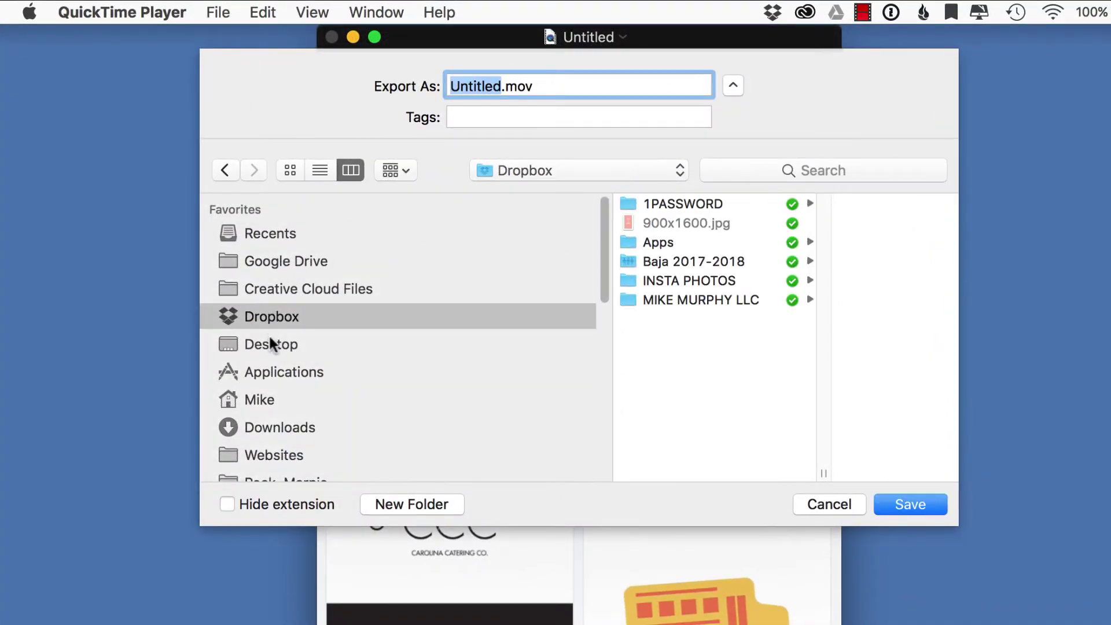
left_click(936, 506)
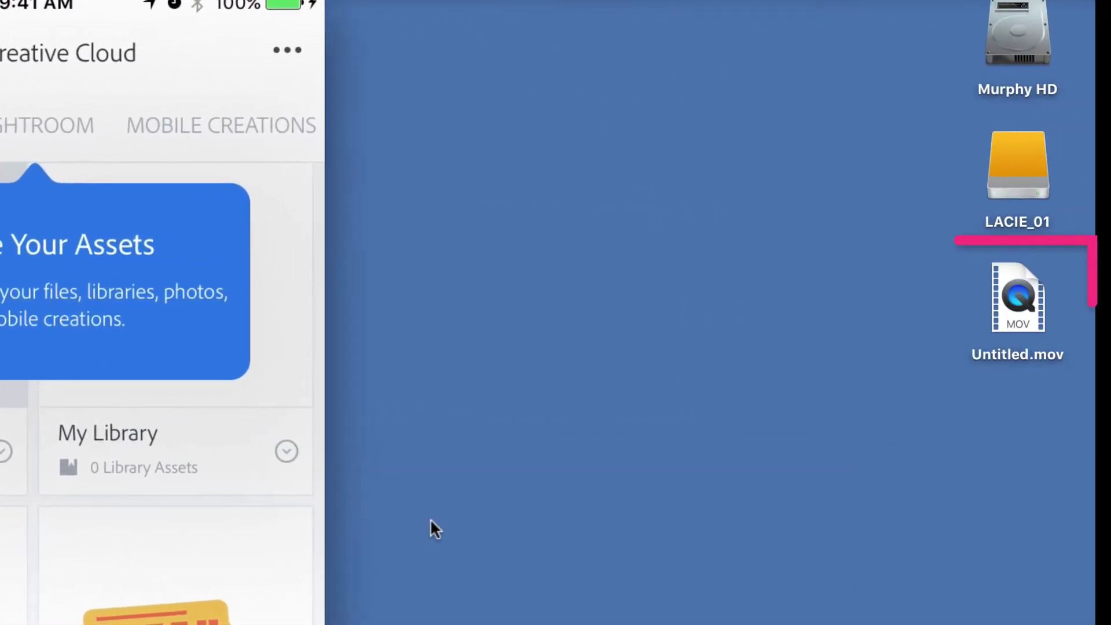
Step: Select Untitled.mov on the desktop and preview it with Quick Look
left_click(1040, 299)
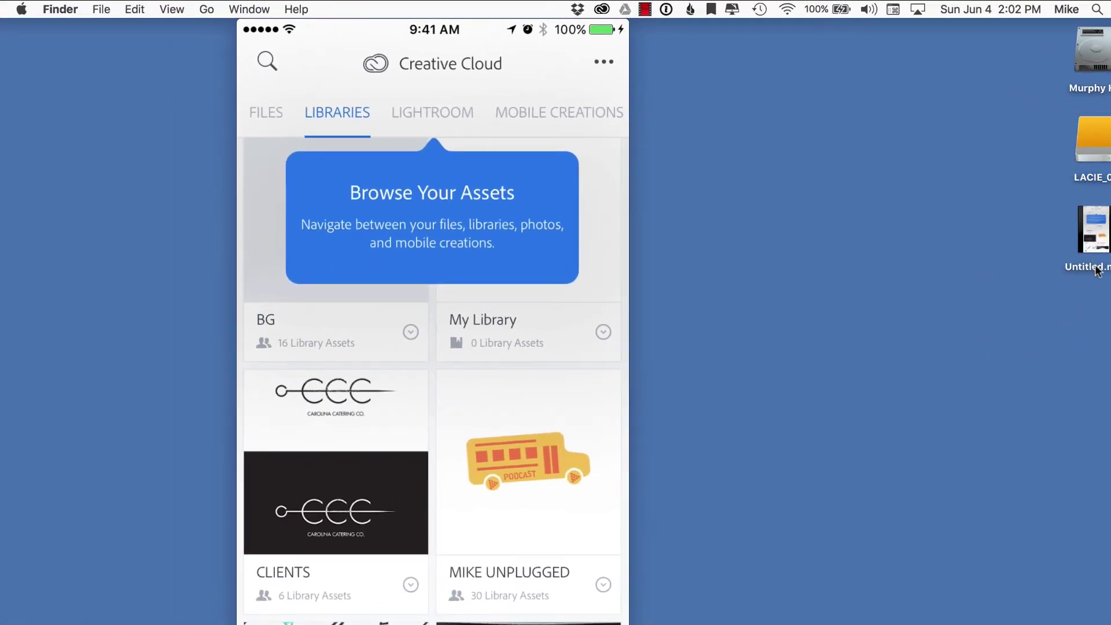
left_click(1098, 270)
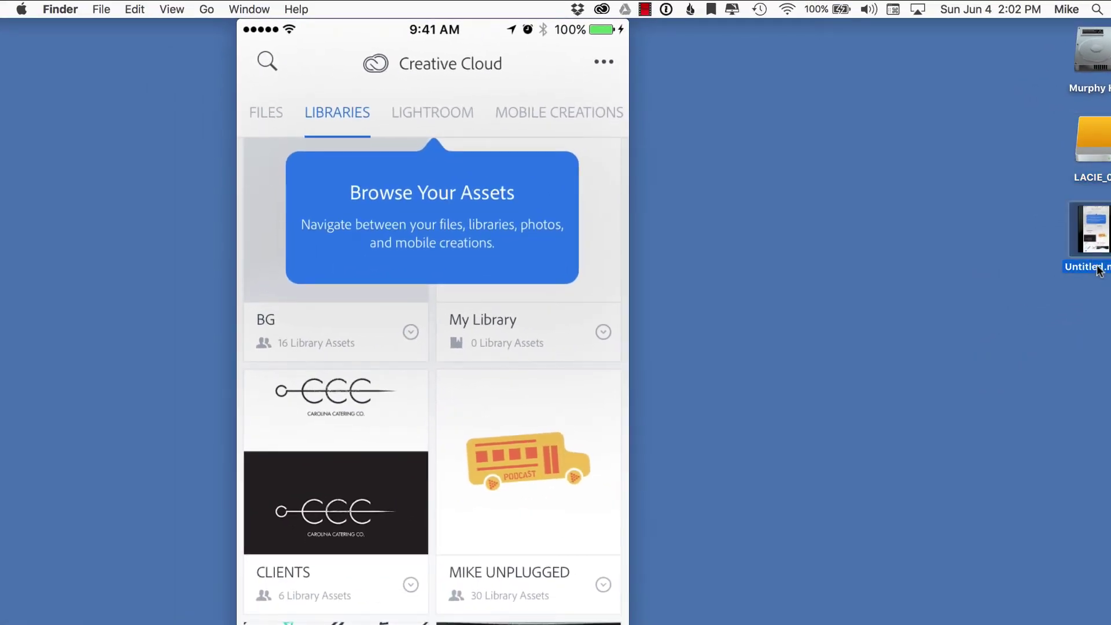
key("space")
key("space")
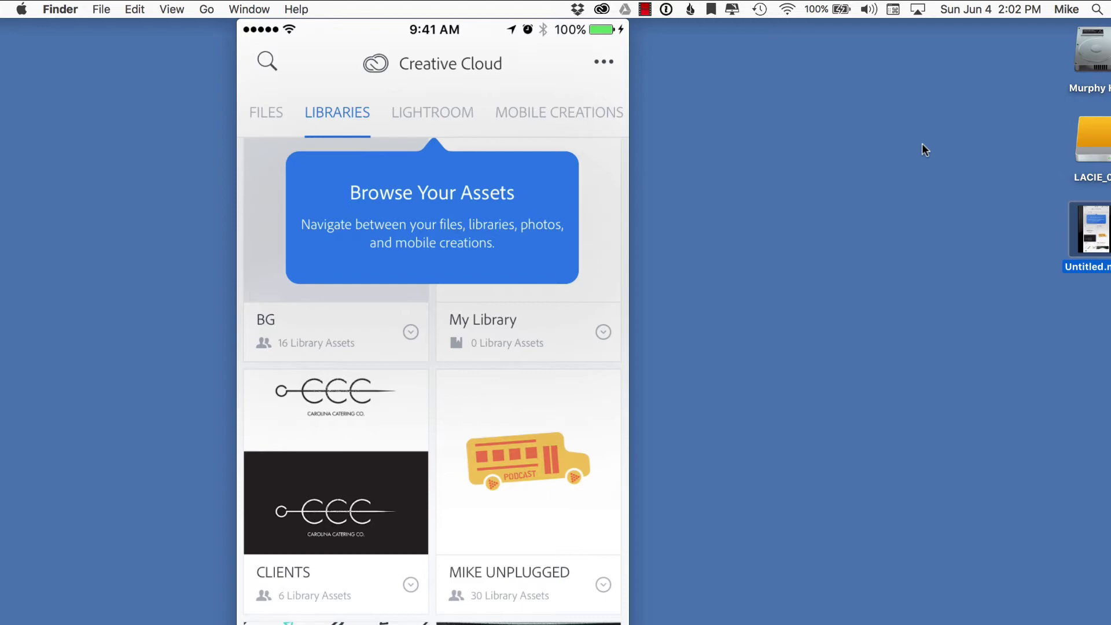